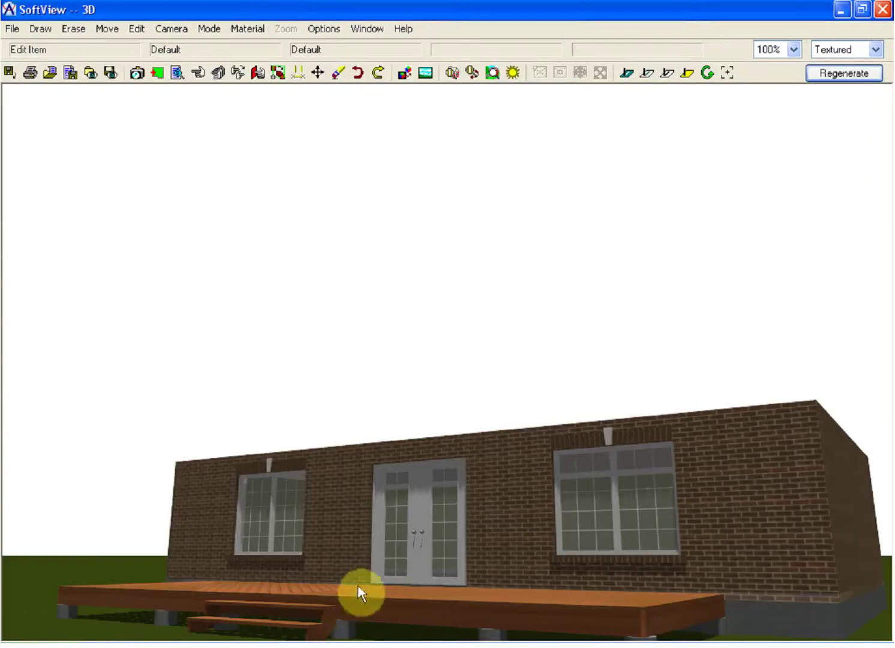
- Orbit the textured 3D view around the brick house and its stepped wood deck
mouse_move(372, 564)
mouse_down()
mouse_move(371, 578)
mouse_move(388, 578)
mouse_move(374, 577)
mouse_up()
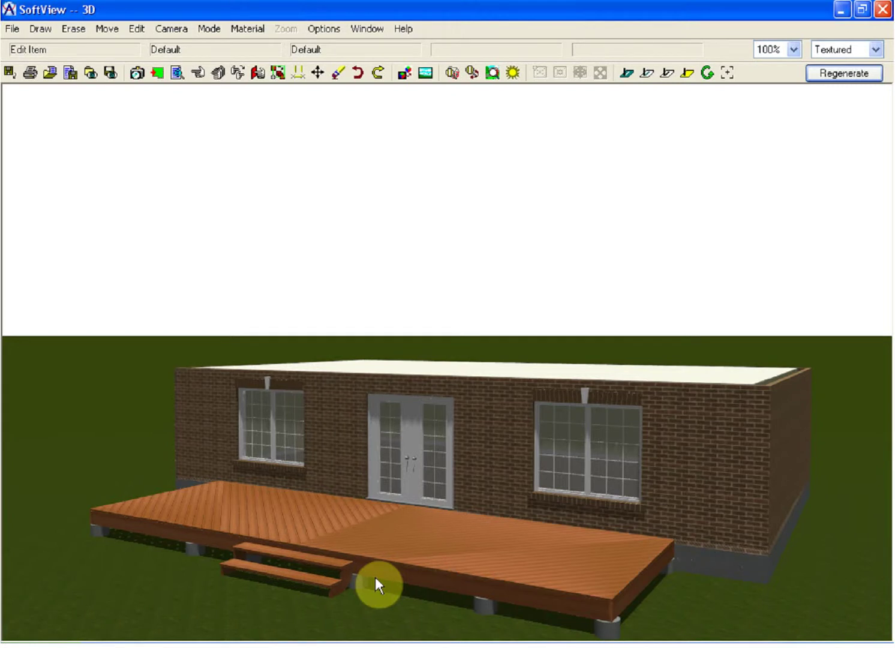
- Return to the 2D deck.spd plan showing the 40'-0" deck
click(211, 645)
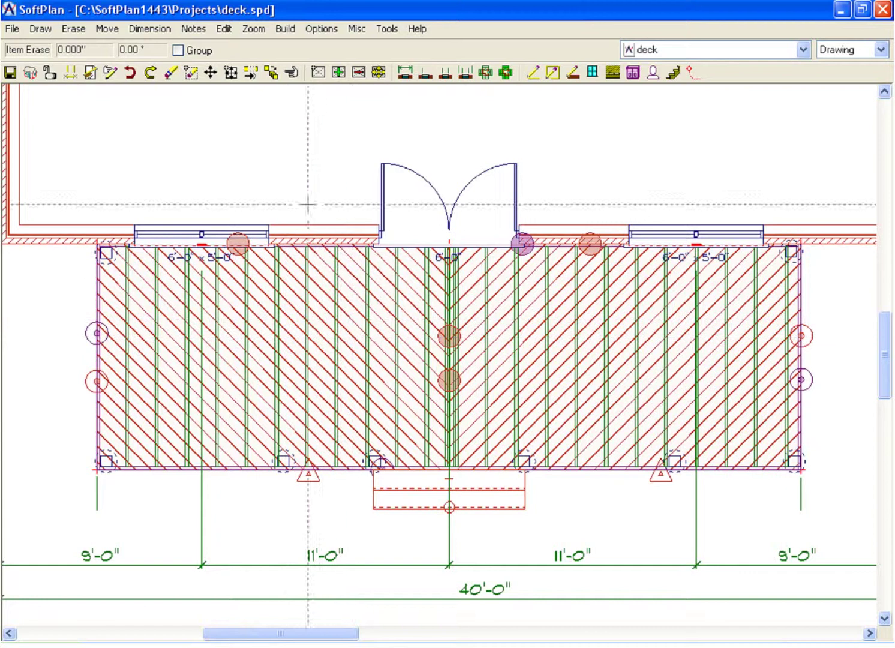
right_click(275, 147)
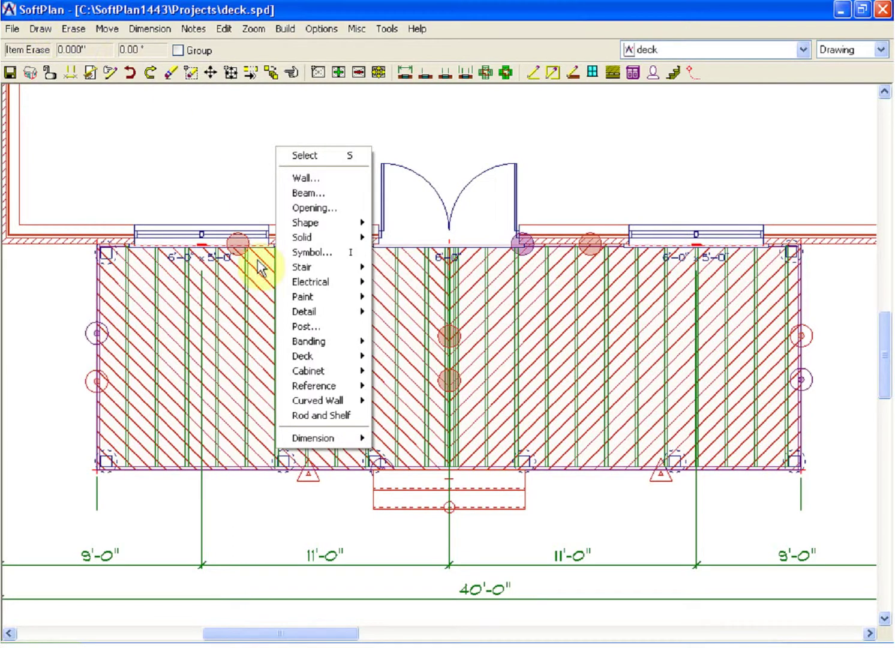
- Draw deck railings along the left, bottom and right edges, leaving the steps open, then view in 3D
mouse_move(344, 359)
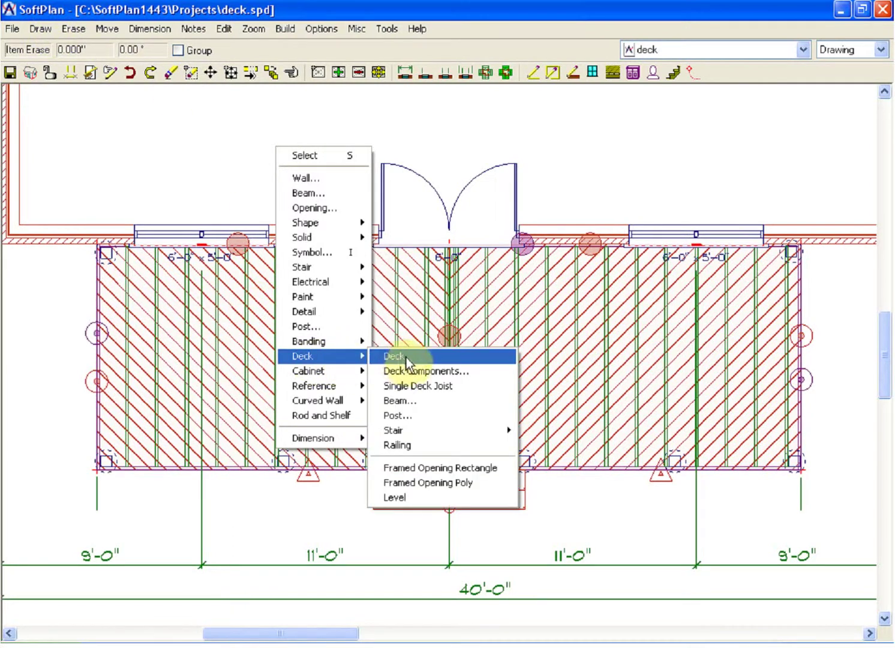
click(418, 449)
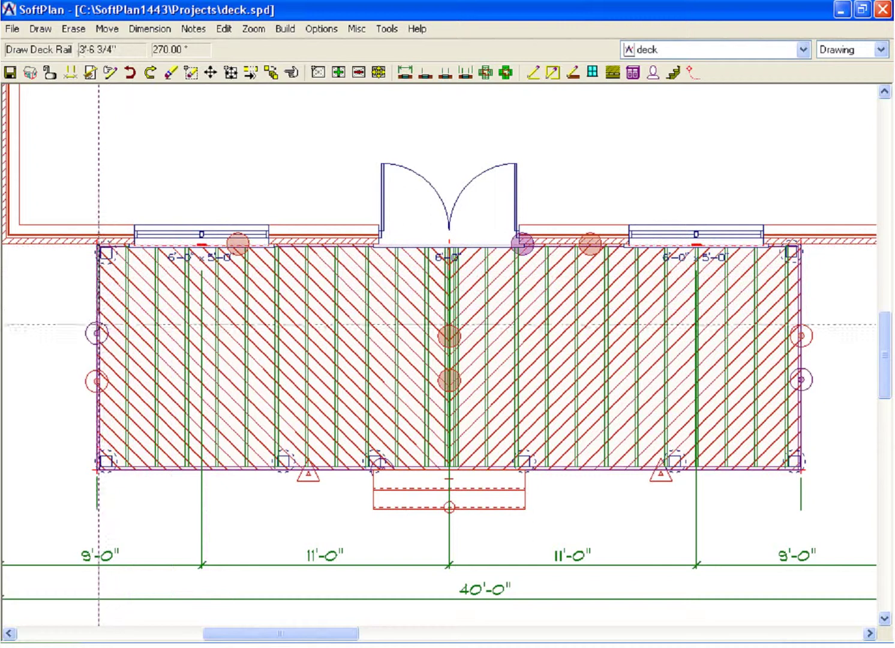
click(98, 471)
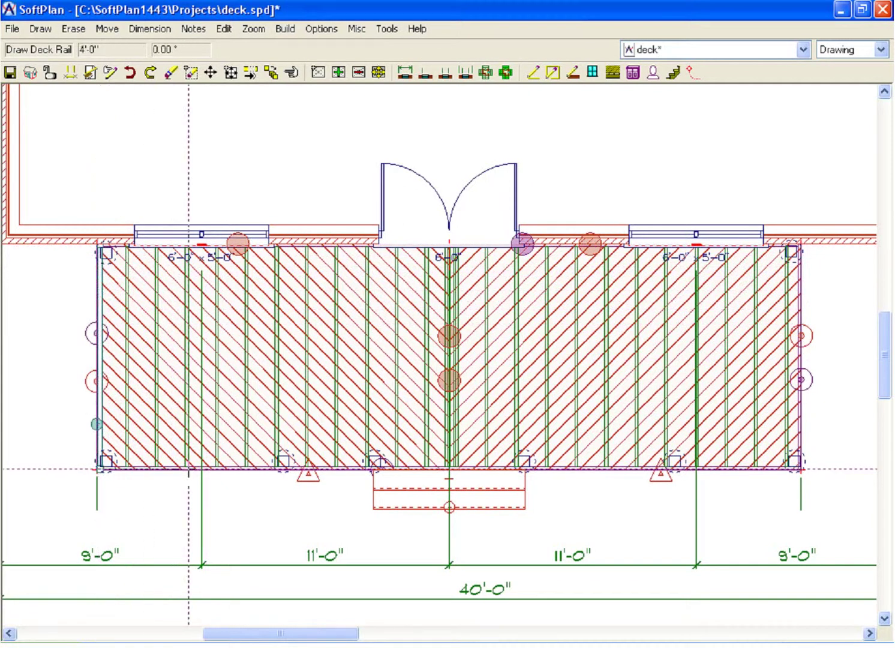
click(376, 470)
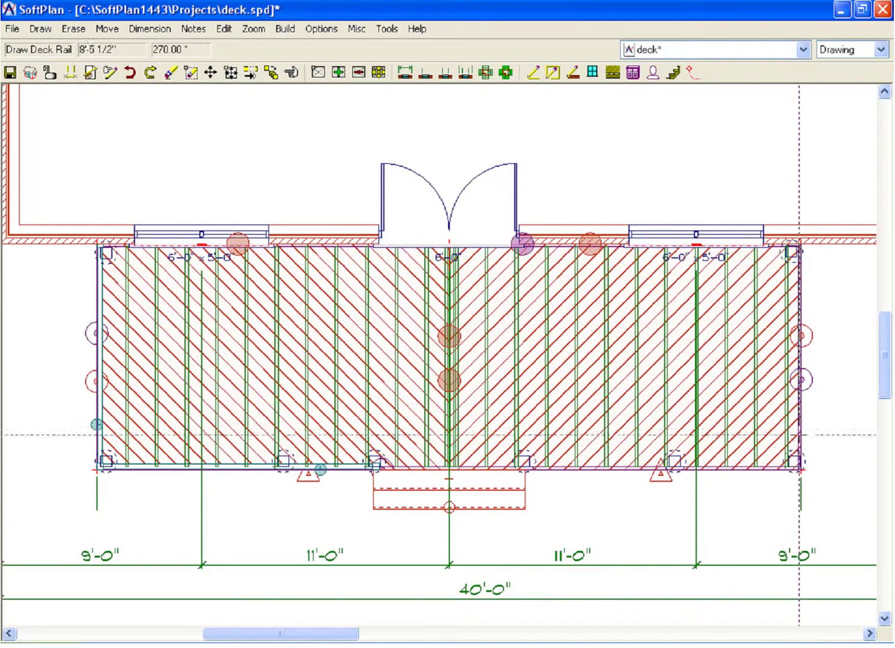
click(799, 468)
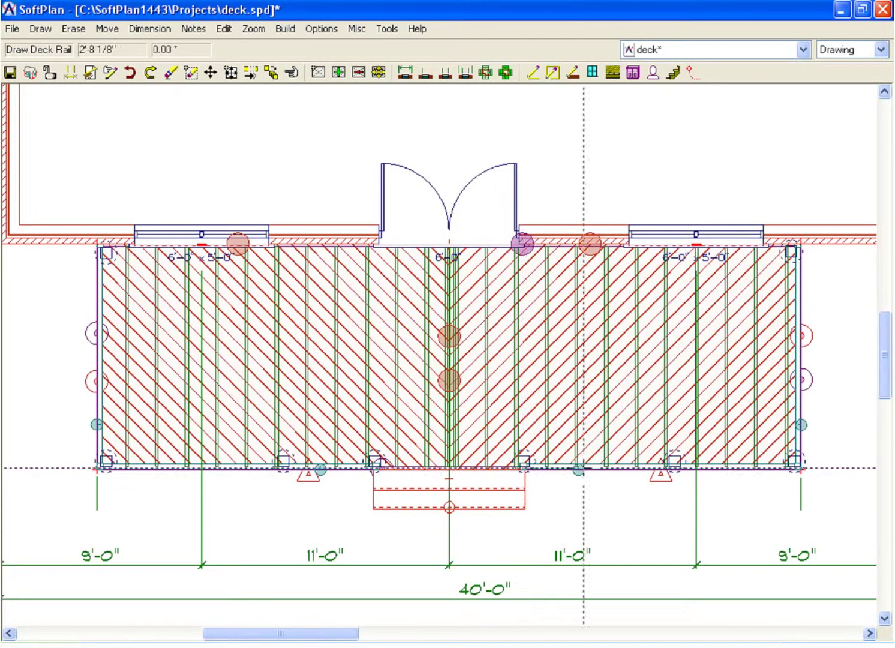
click(321, 637)
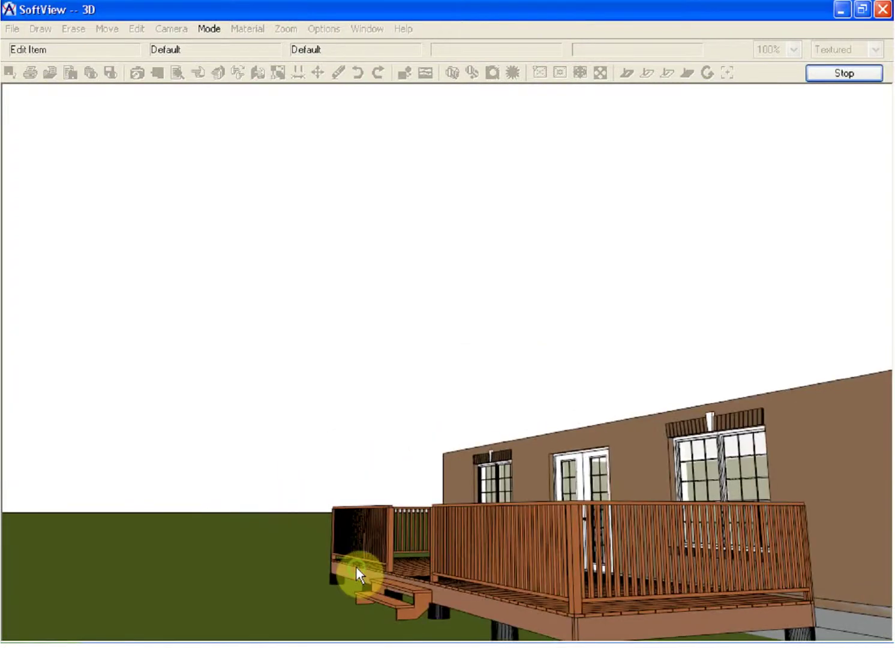
- Stop the camera rotation, zoom in on the railing, and open its Railing properties
click(338, 556)
click(338, 557)
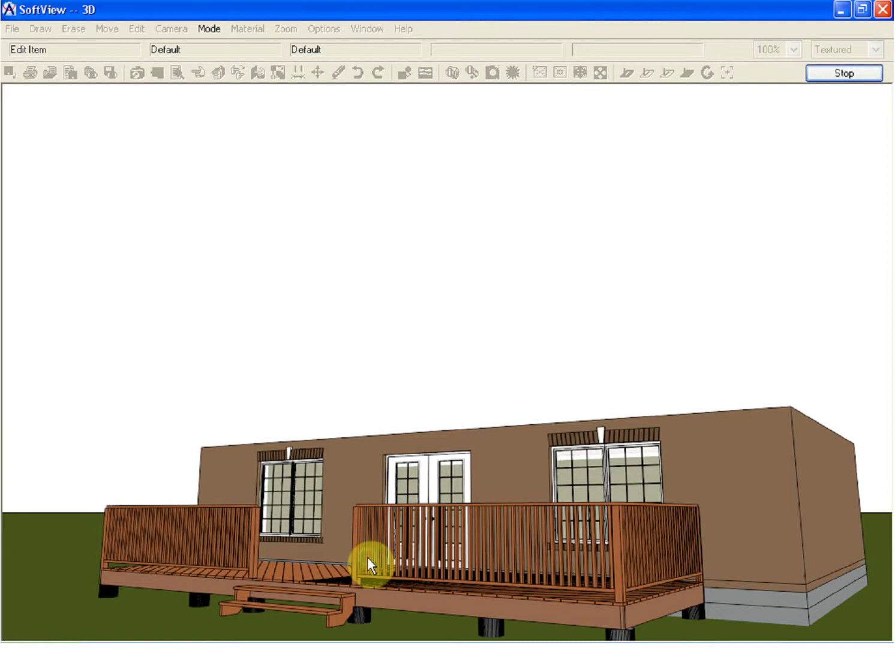
click(368, 559)
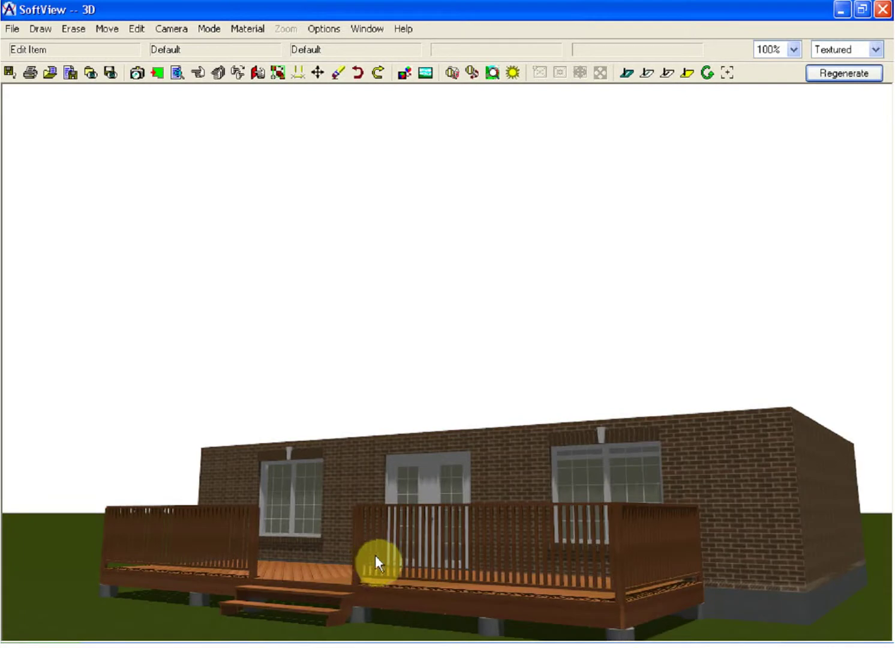
click(653, 423)
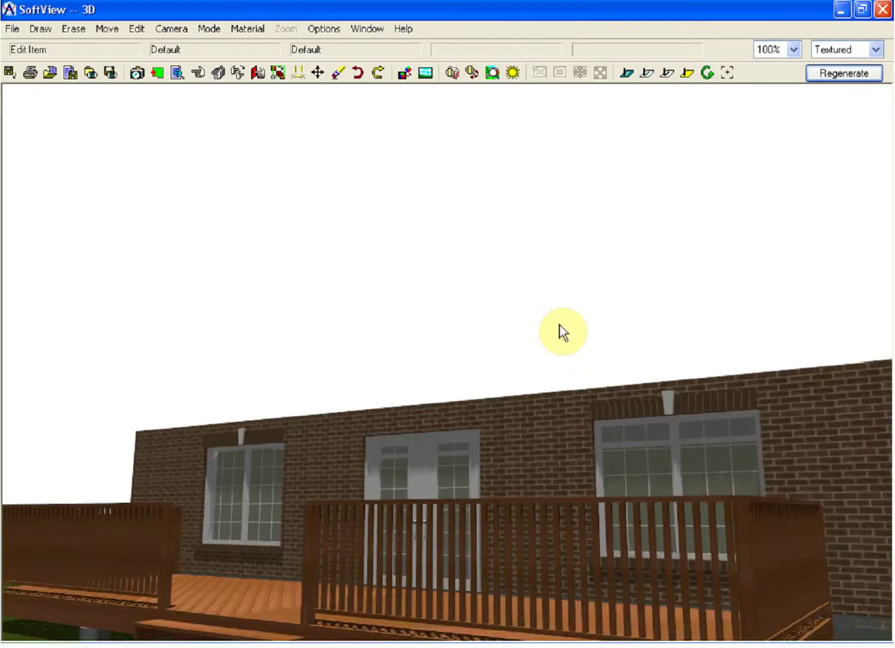
click(198, 72)
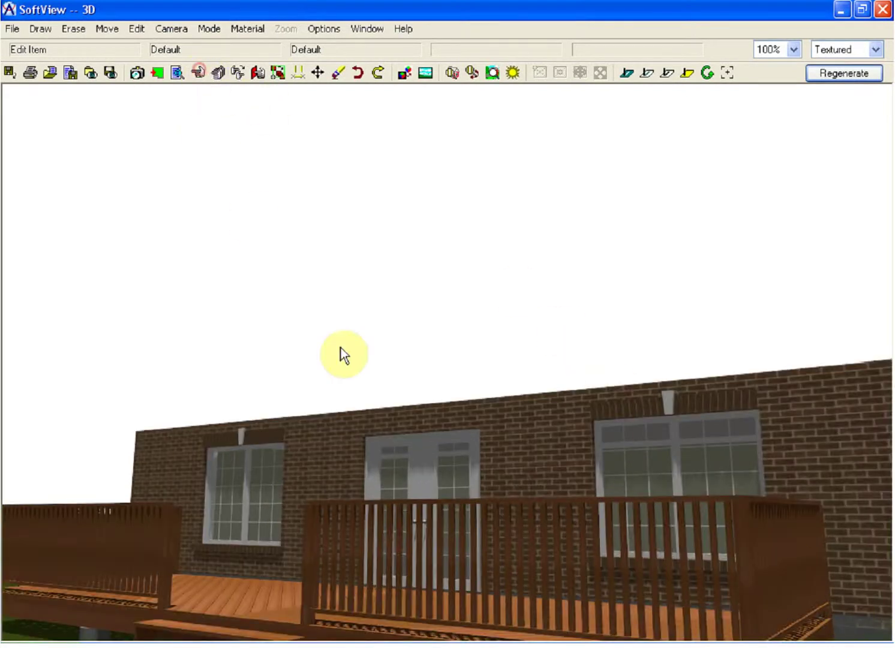
click(747, 572)
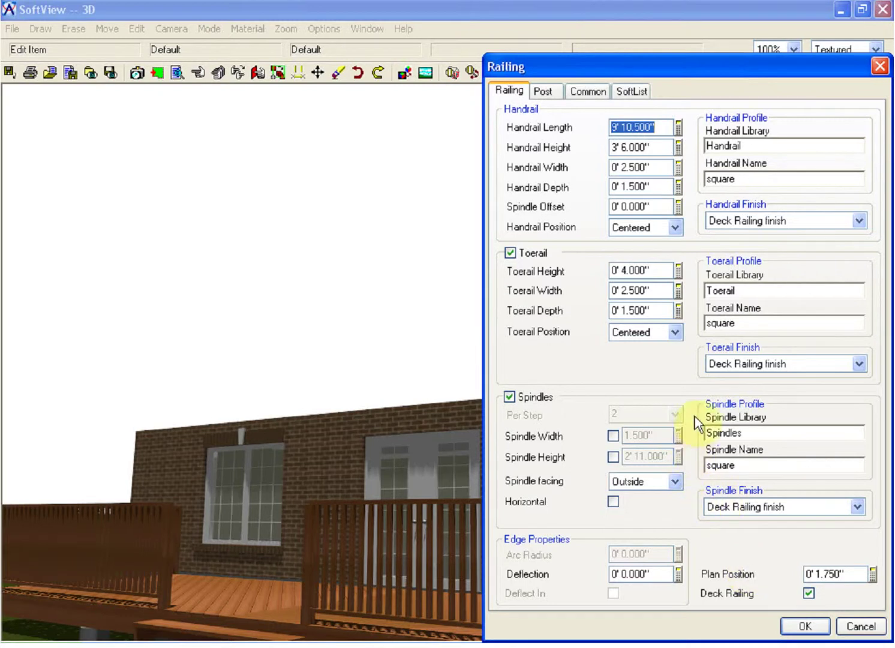
- Set the railing's Handrail Width to 0' 5.500"
click(656, 166)
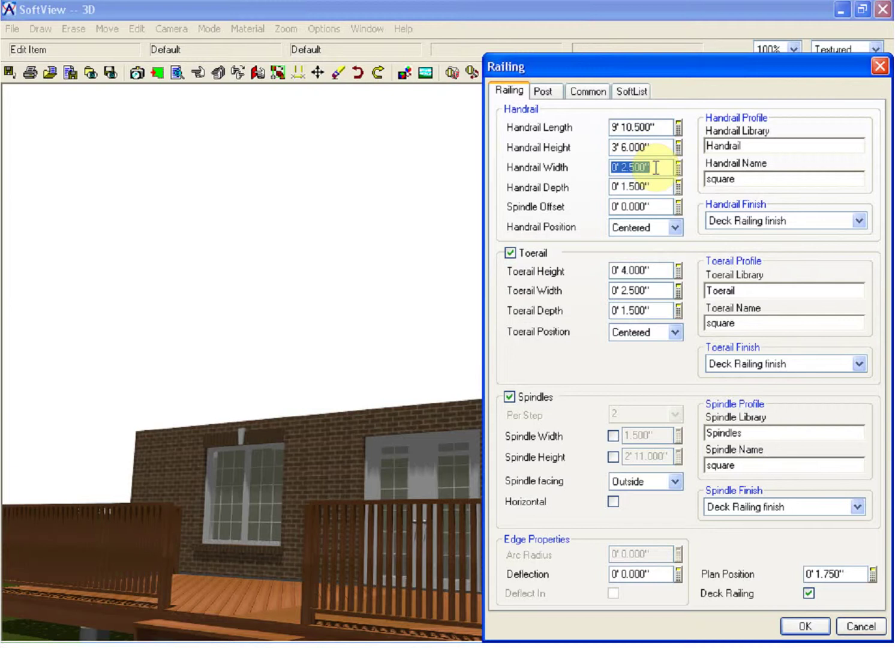
text(5.5)
click(657, 188)
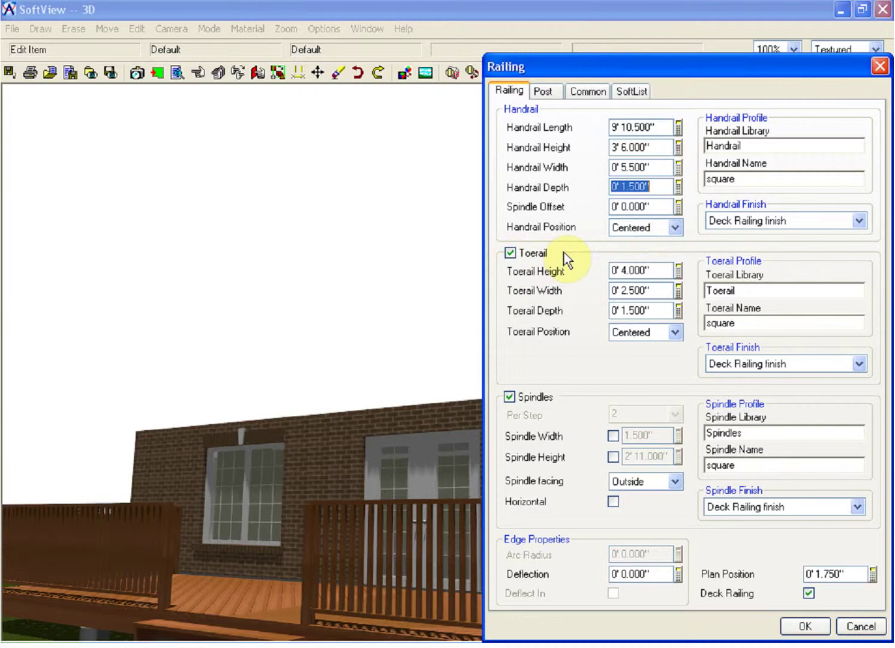
- Make the toerail 1.5" wide and 3.5" deep, positioned on the inside
double_click(669, 293)
text(1.5)
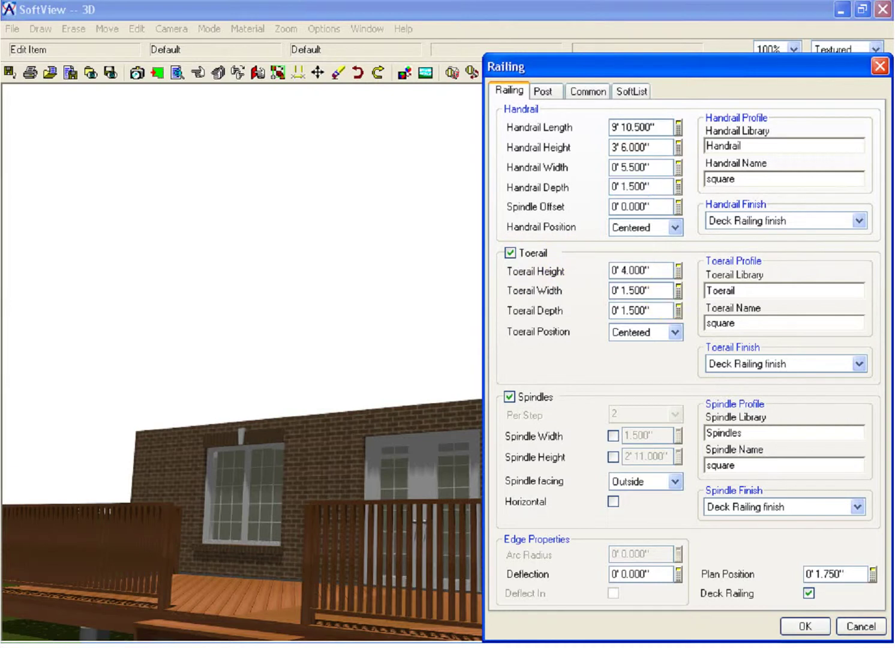
double_click(653, 310)
text(3.5)
key(Tab)
click(650, 331)
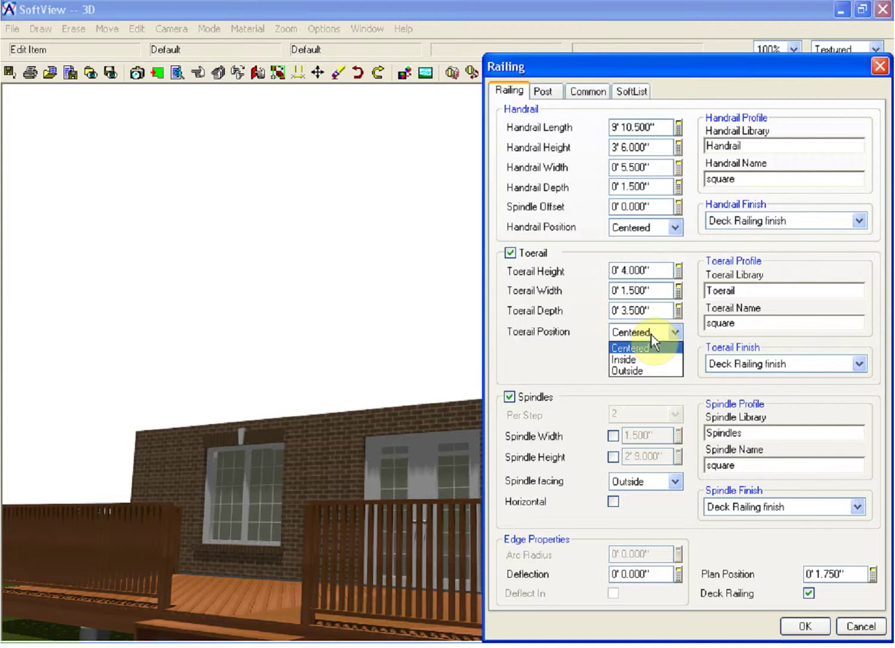
click(650, 357)
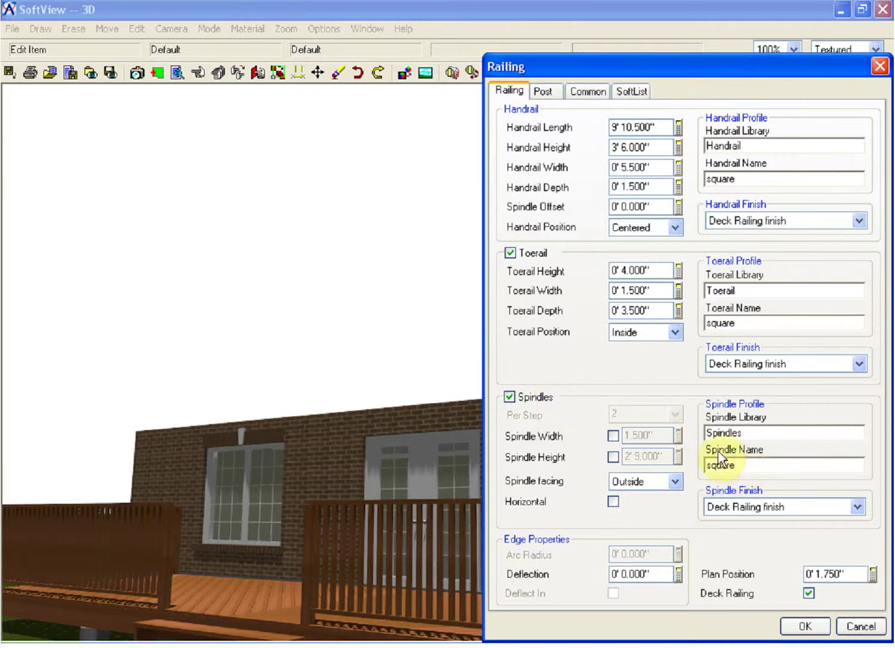
- Give the spindles a 2' 11" height facing outside, and apply the changes
click(612, 456)
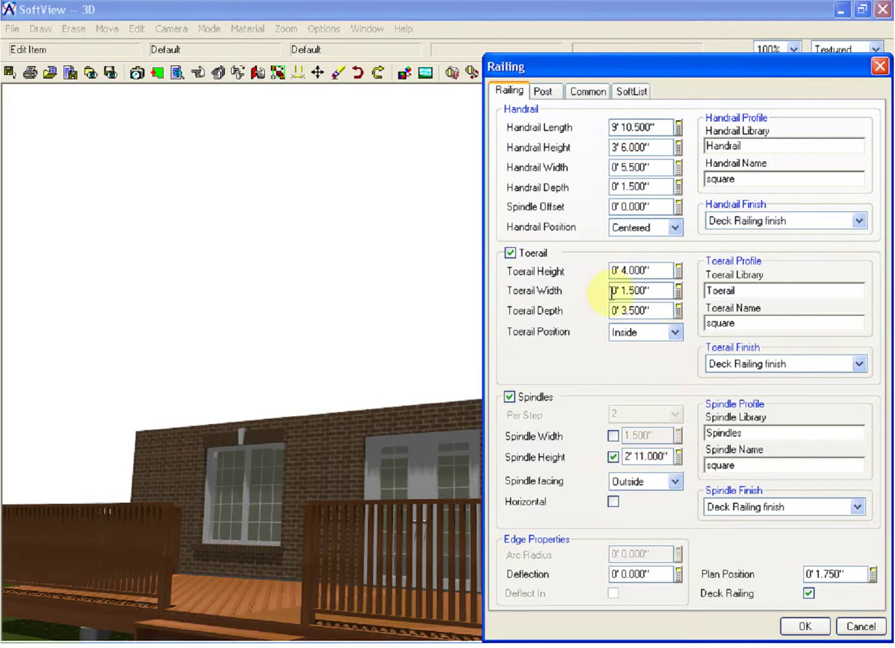
click(648, 485)
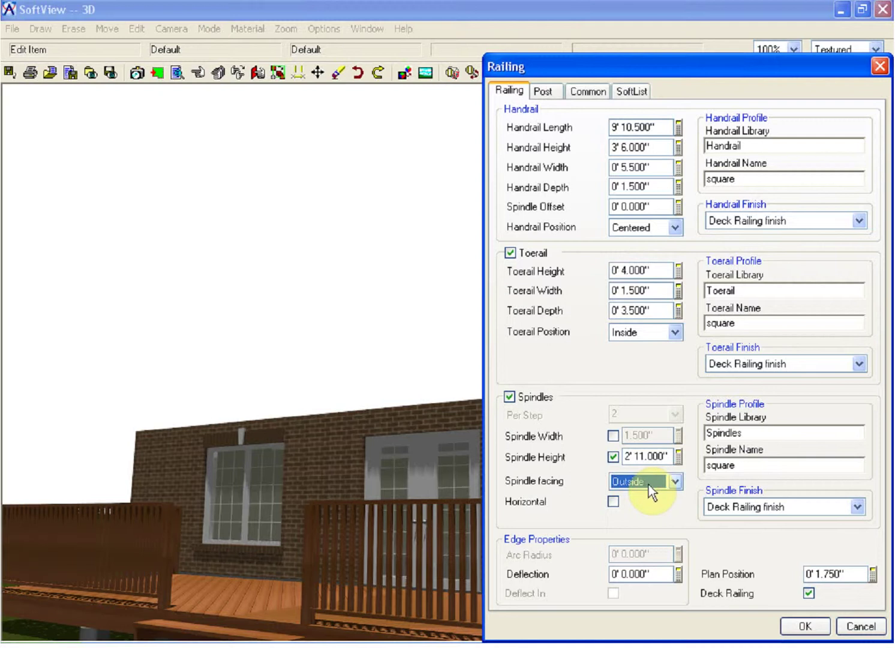
click(648, 480)
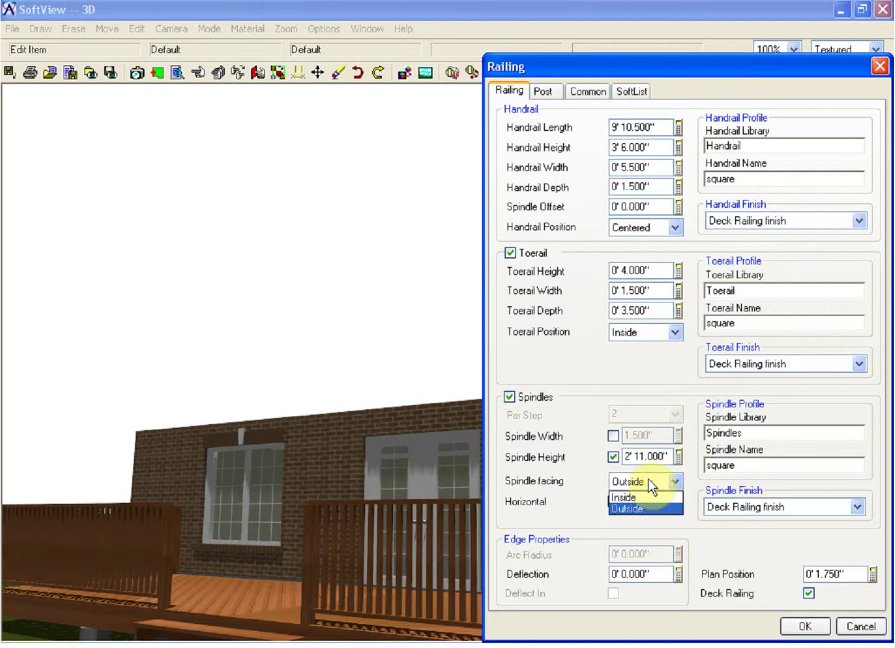
click(634, 507)
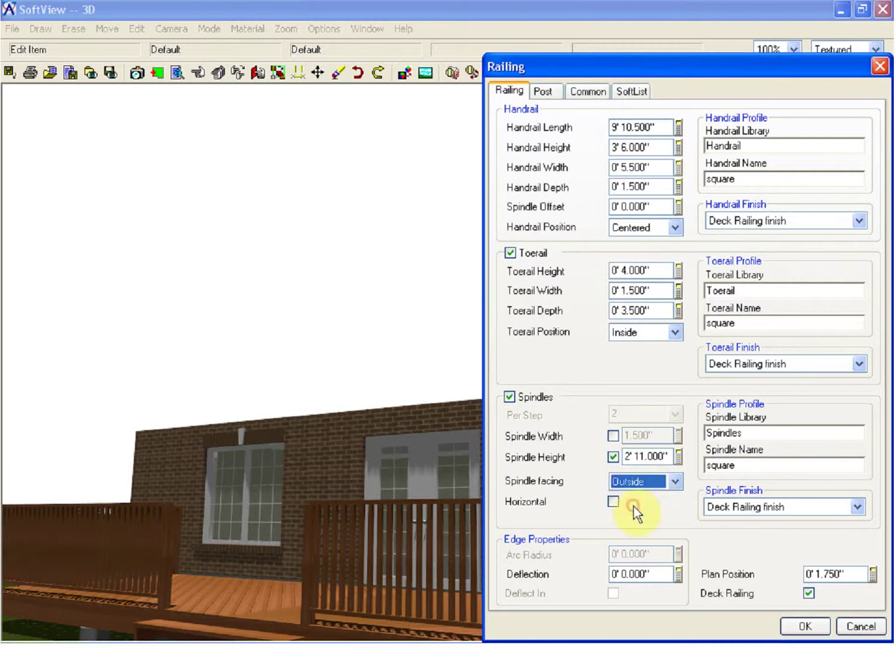
click(806, 626)
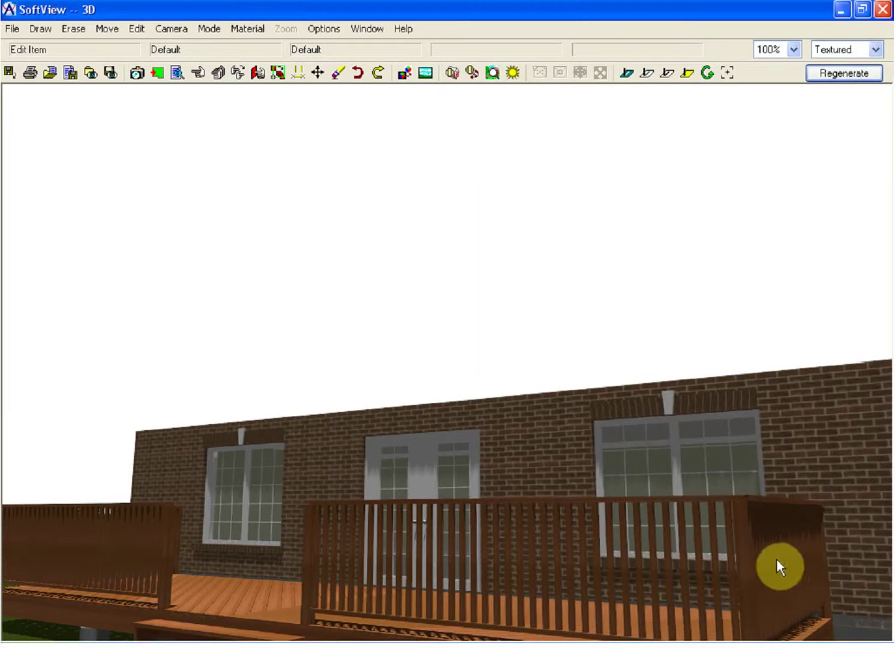
- Repeat the railing edit on the left deck railing and swing the camera to face the deck
click(784, 564)
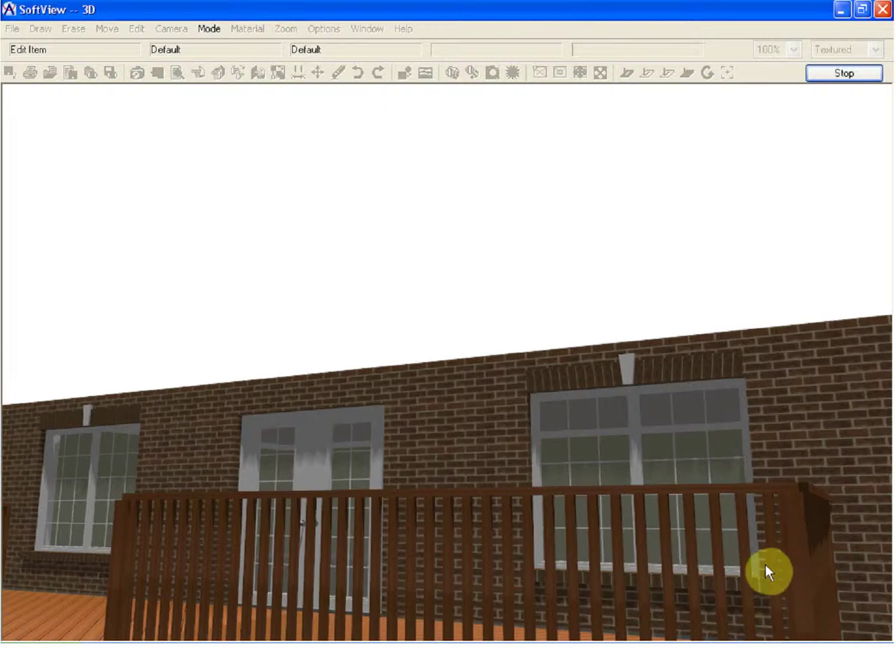
click(765, 563)
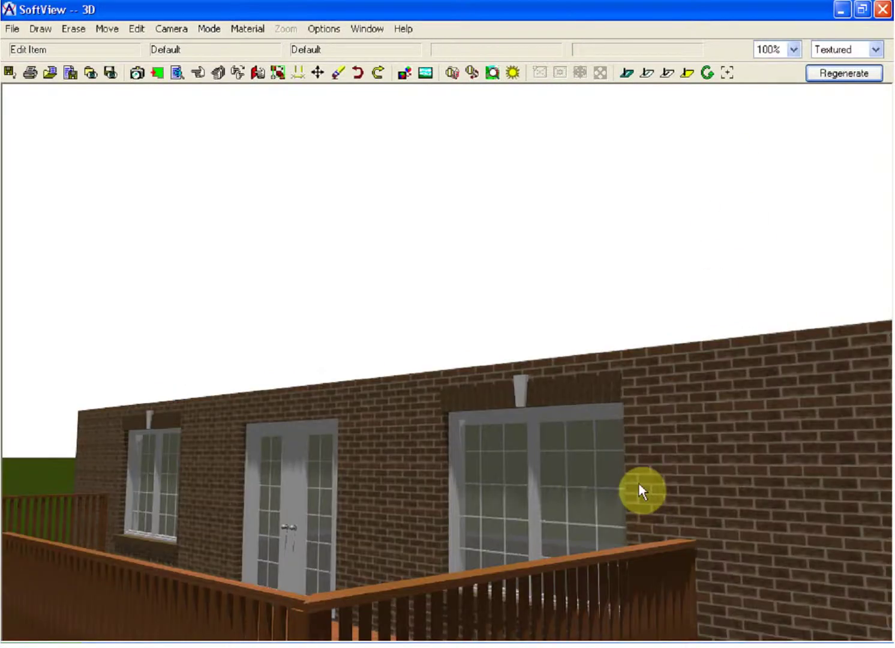
click(638, 482)
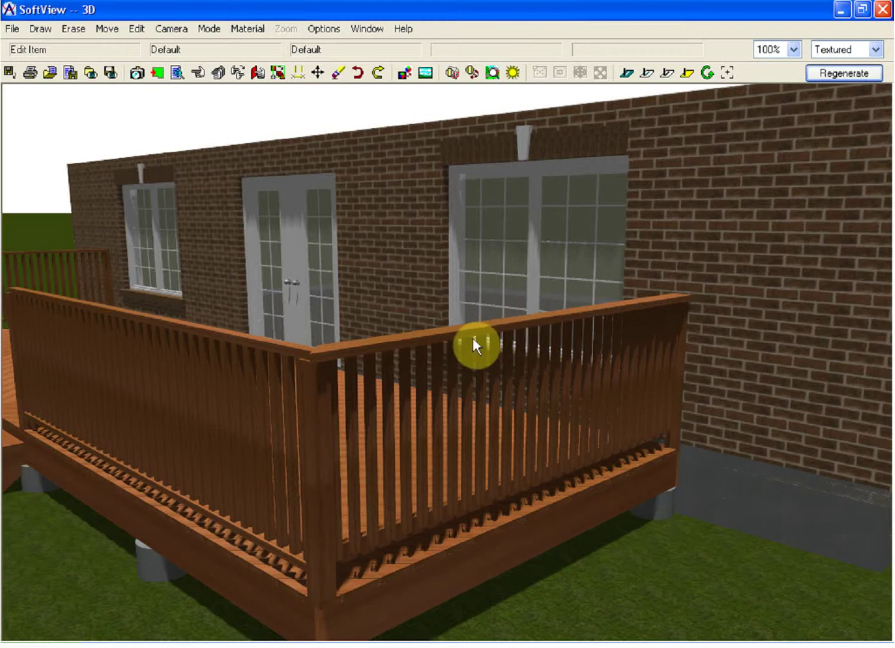
click(218, 72)
click(188, 328)
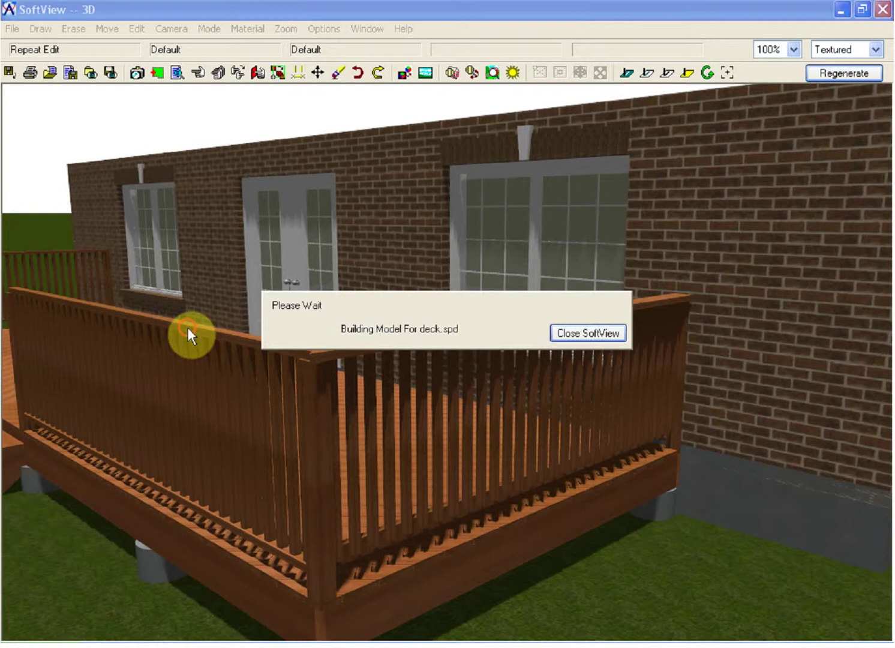
click(27, 441)
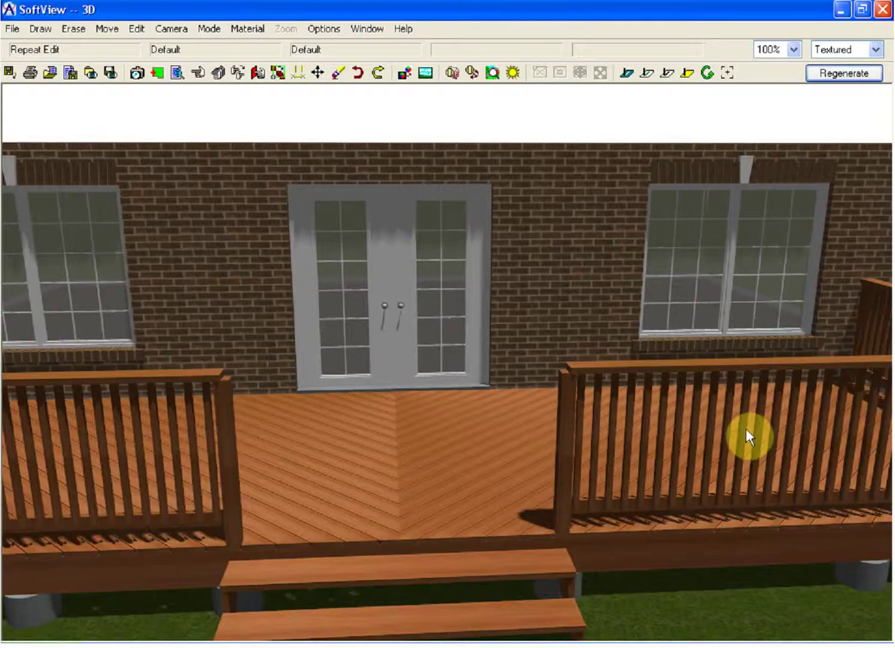
click(198, 73)
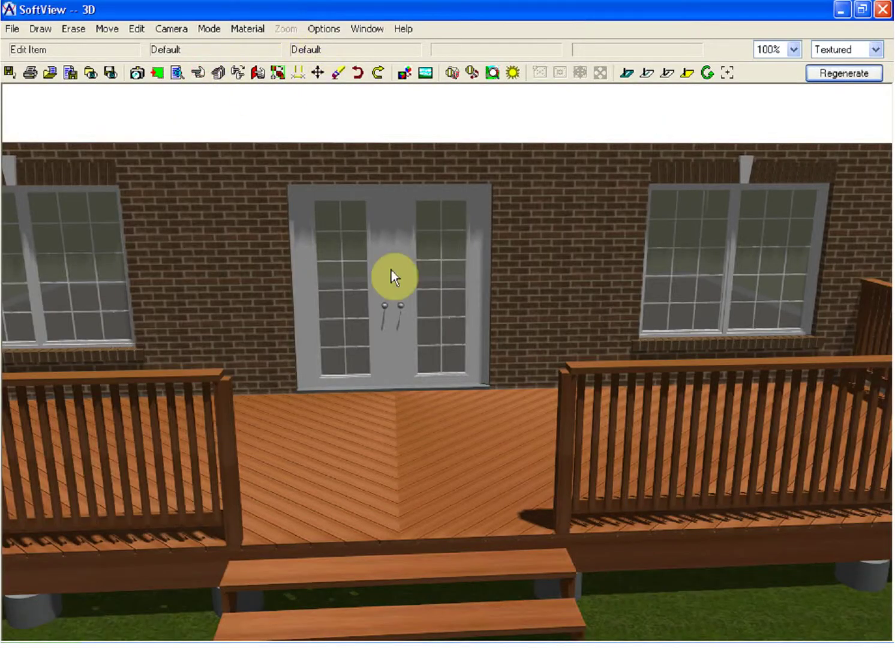
- In the railing's Post settings, set Style Left to Flush and apply
click(571, 390)
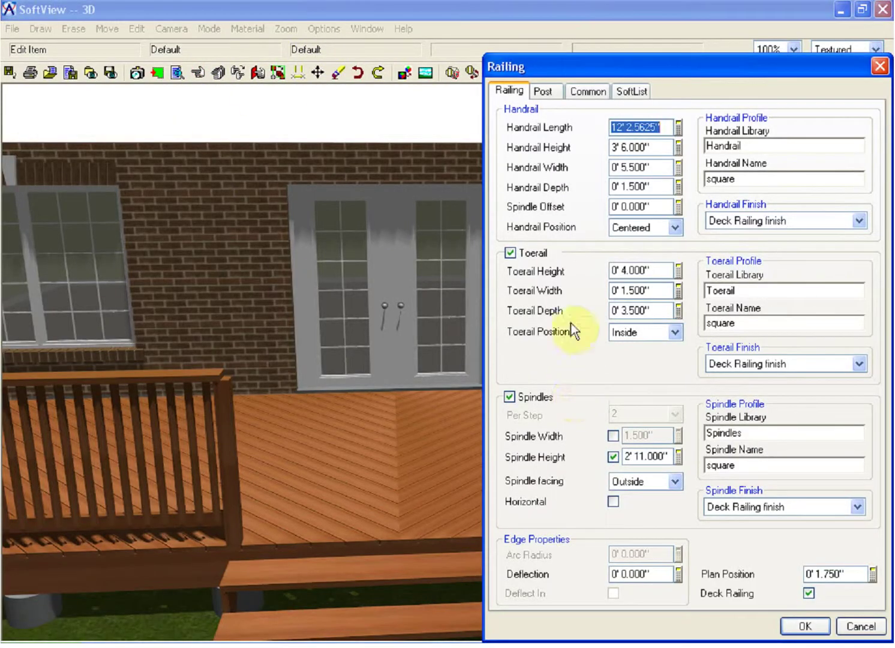
click(542, 91)
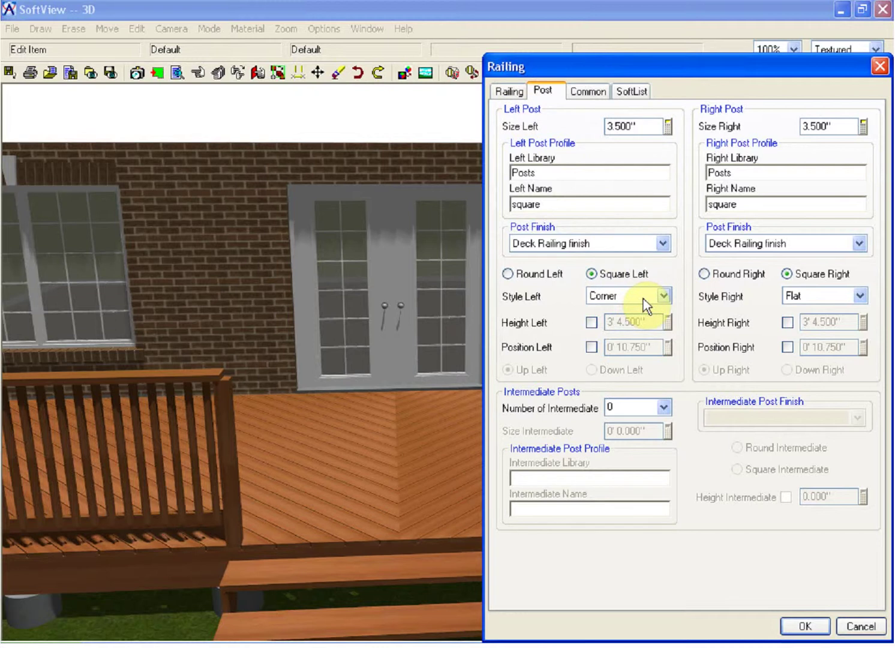
click(621, 293)
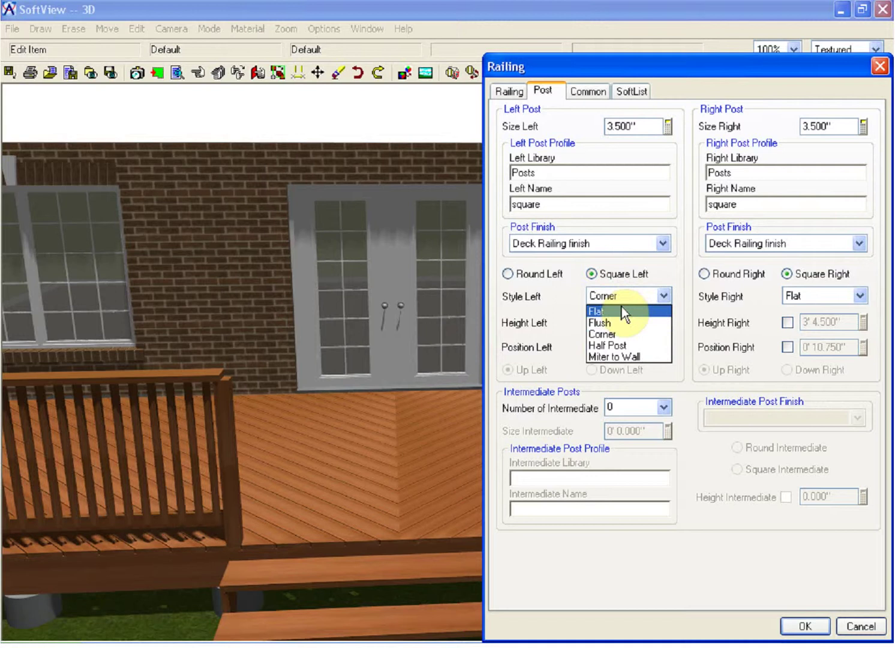
click(621, 323)
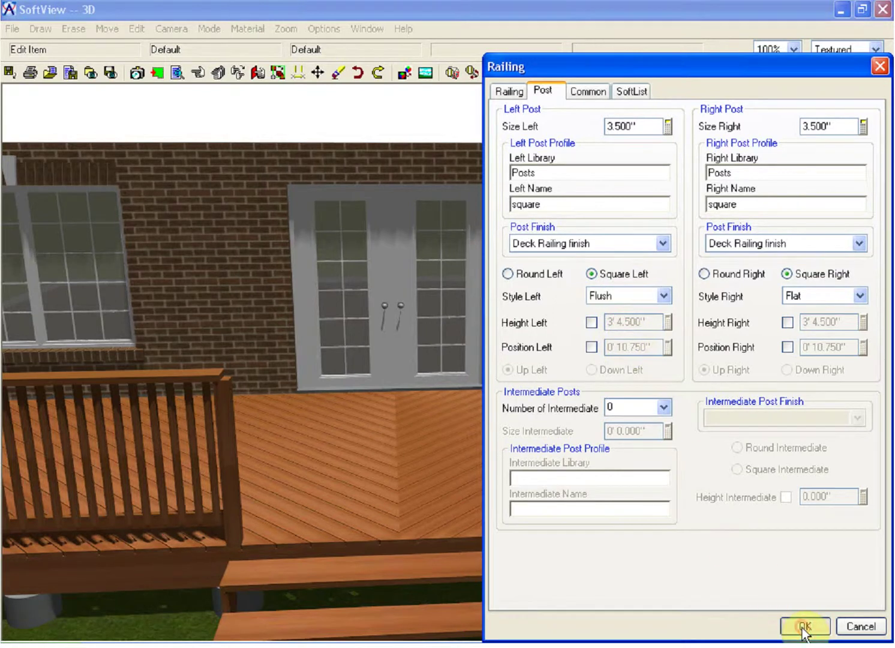
click(804, 626)
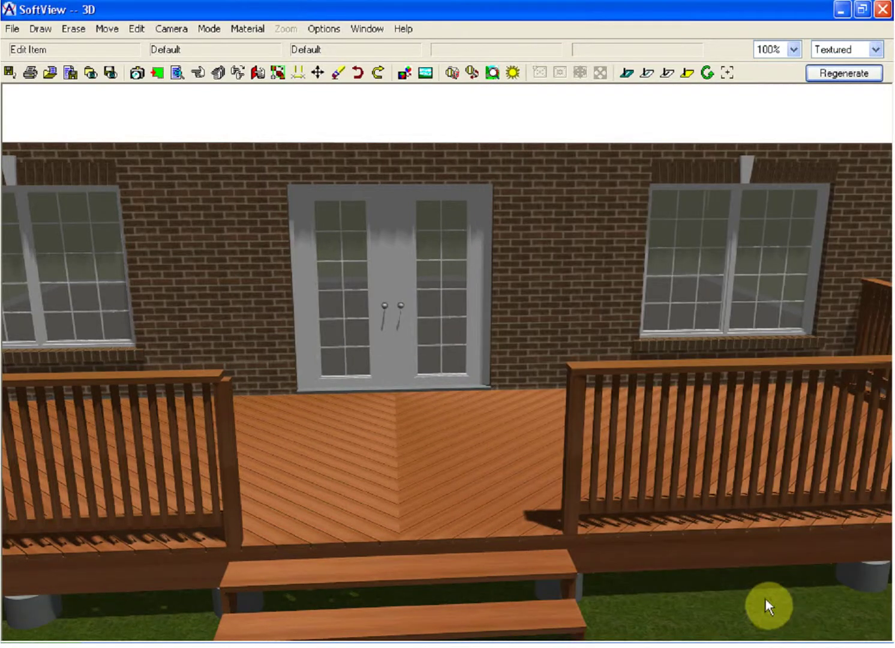